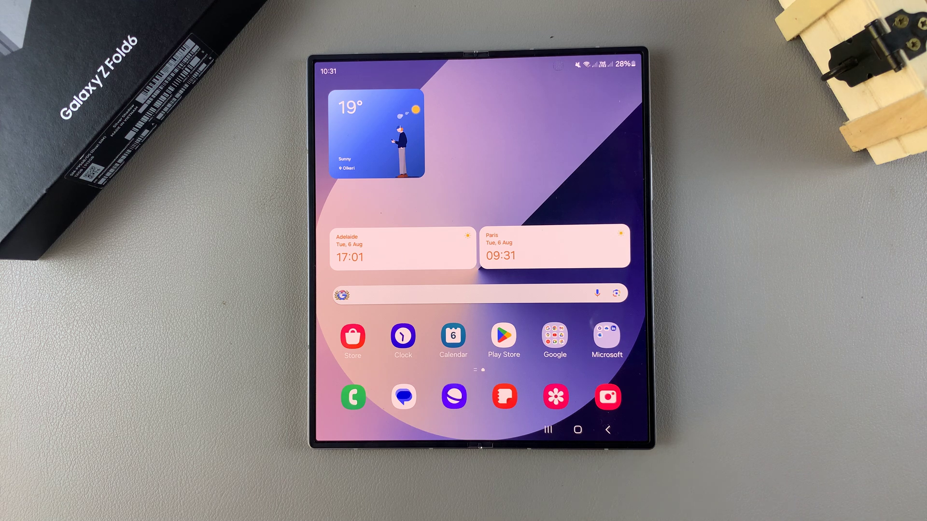
- Launch Settings from the app drawer and reach Connections > Data usage > Data saver
left_click_drag(477, 406, 479, 217)
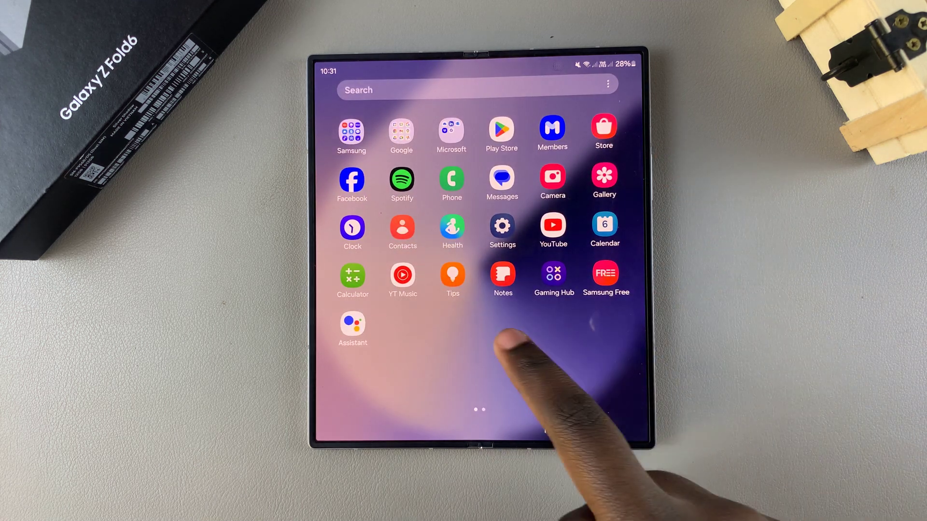
left_click(501, 226)
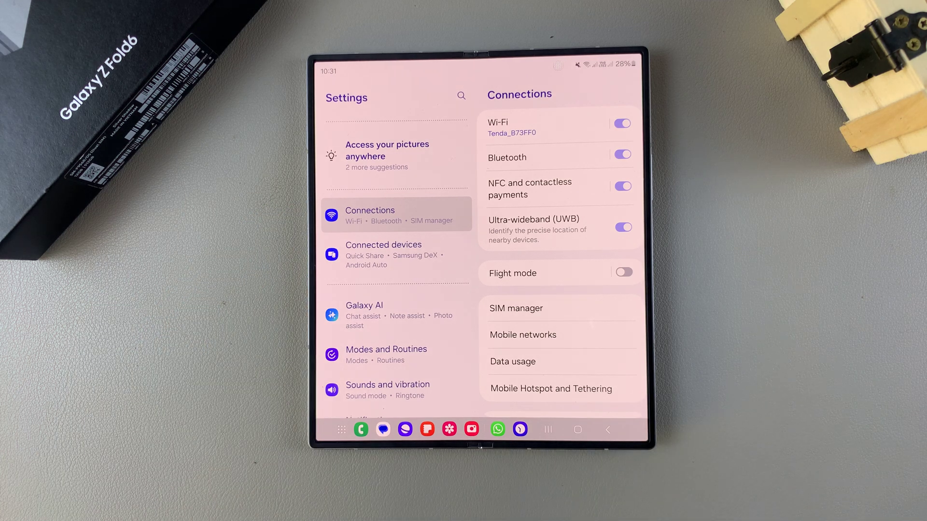
left_click(607, 362)
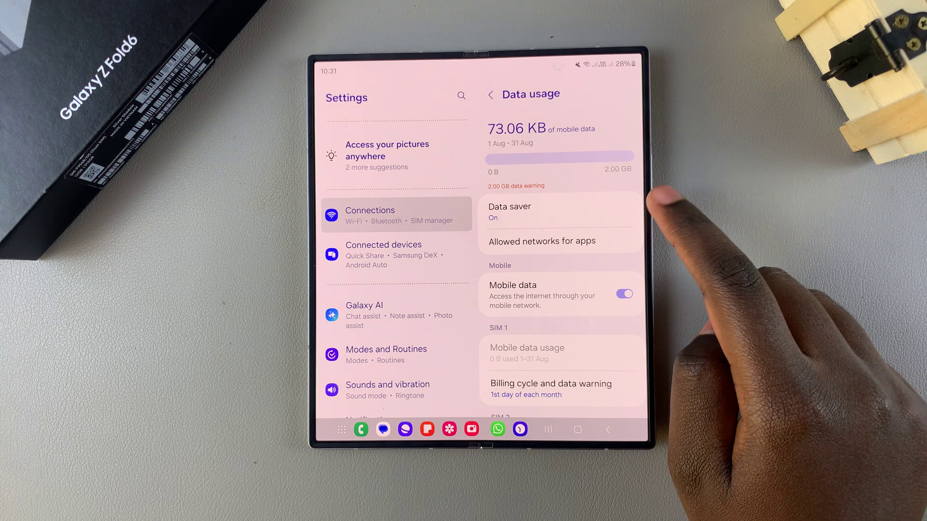
left_click(617, 206)
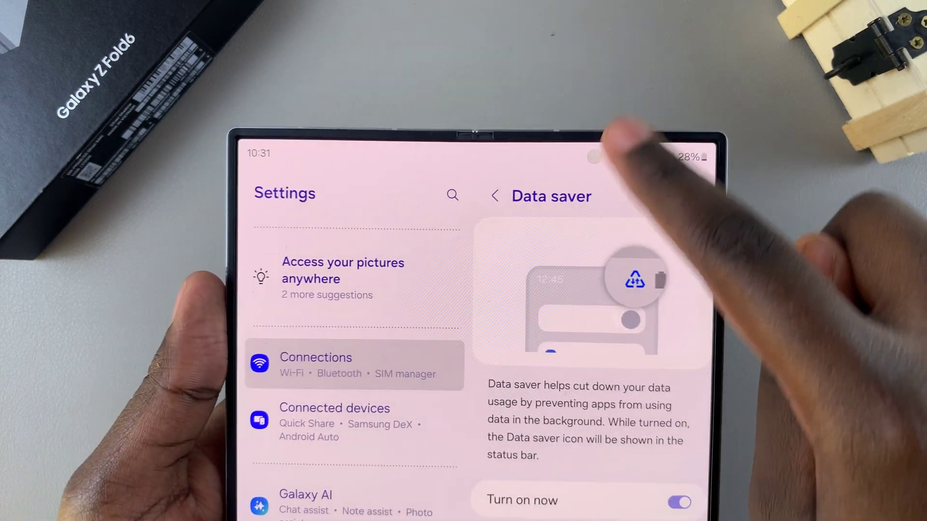
- Pull down the quick settings panel to check status indicators, then dismiss it
left_click_drag(616, 102, 659, 319)
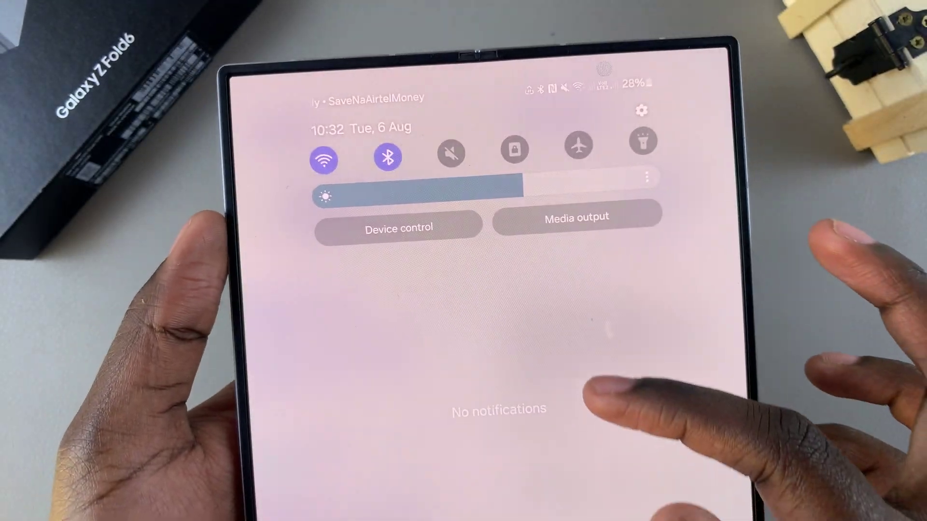
left_click_drag(588, 387, 655, 246)
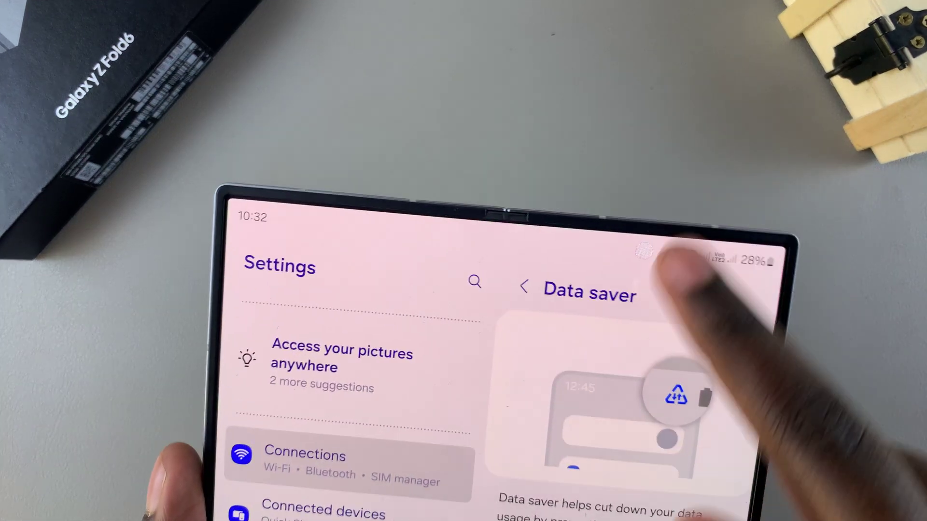
- Pull down quick settings to confirm the Data saver icon is gone from the status bar
left_click_drag(637, 91, 637, 304)
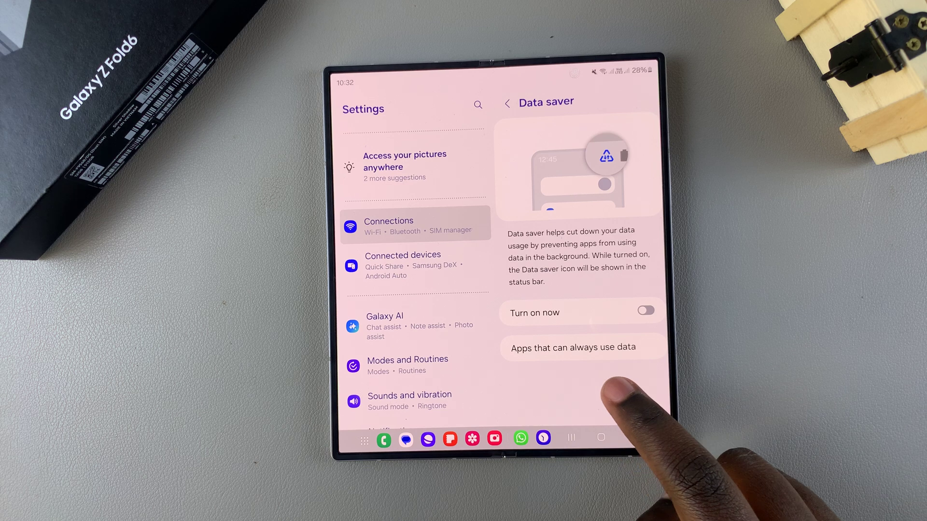
- In 'Apps that can always use data', turn Calendar off and Drive on
left_click(639, 355)
scroll(637, 304, "down", 5)
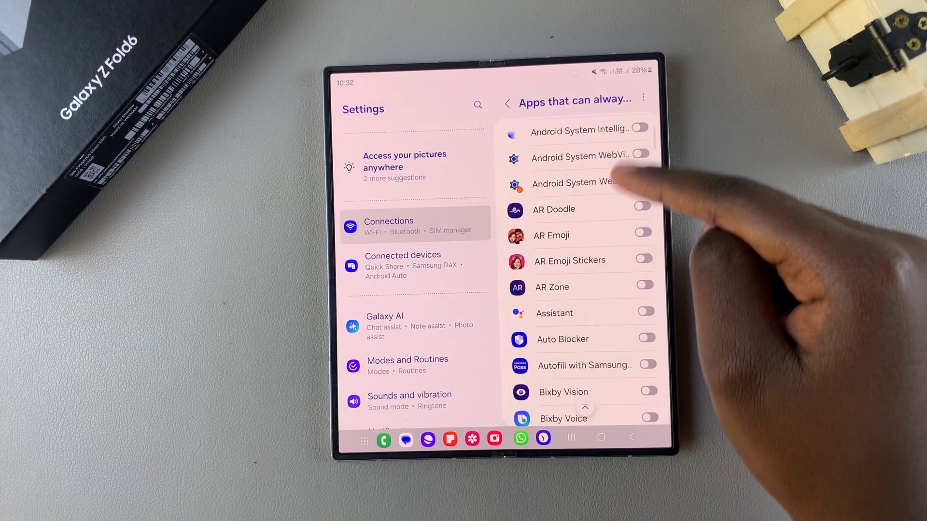
scroll(593, 312, "down", 5)
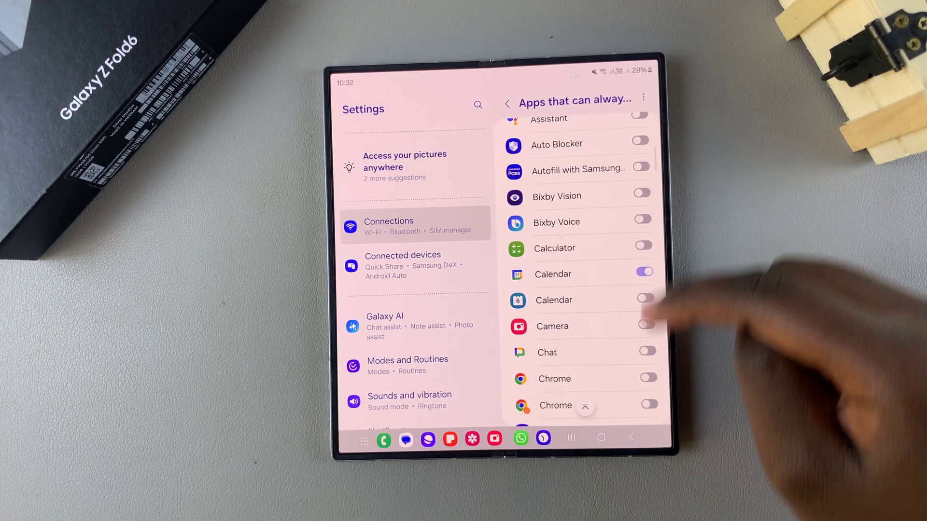
scroll(620, 289, "down", 5)
scroll(621, 218, "down", 5)
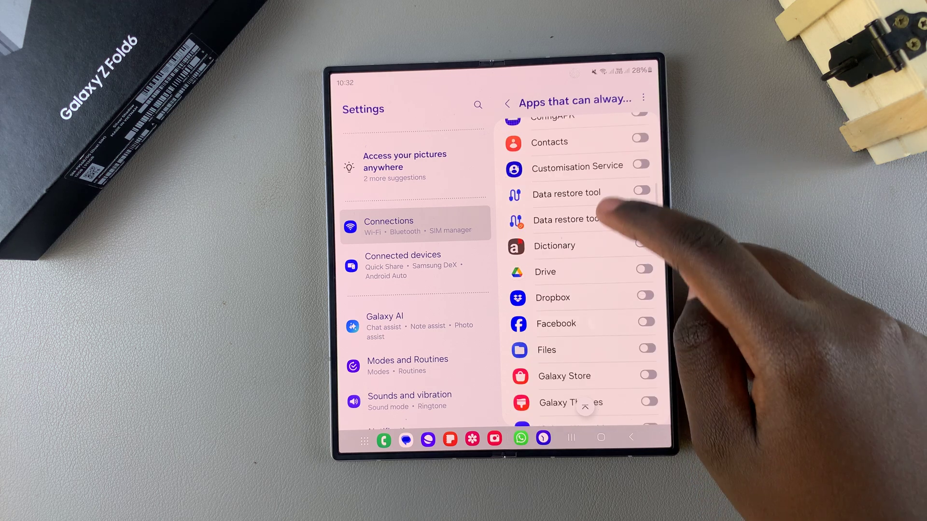
scroll(601, 304, "up", 5)
scroll(594, 311, "up", 3)
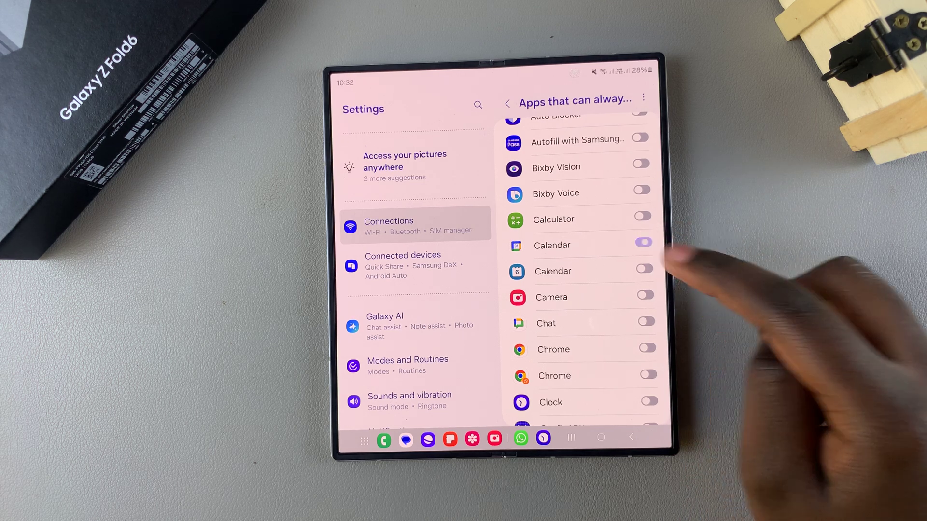
left_click(645, 244)
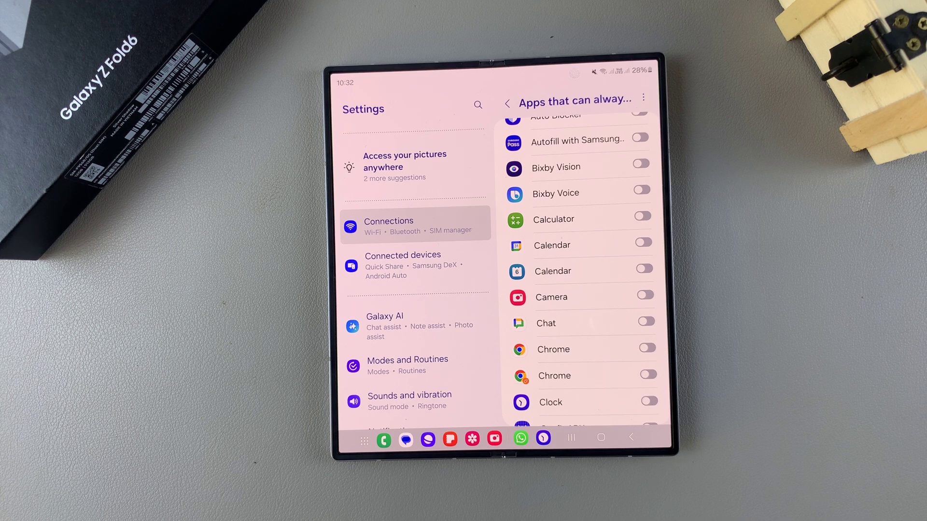
scroll(611, 347, "down", 3)
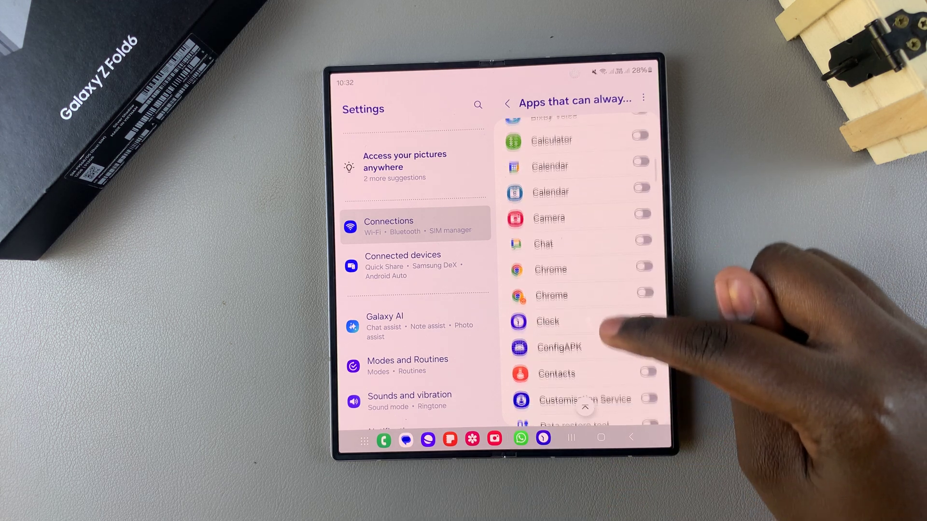
scroll(601, 327, "down", 3)
scroll(601, 312, "down", 3)
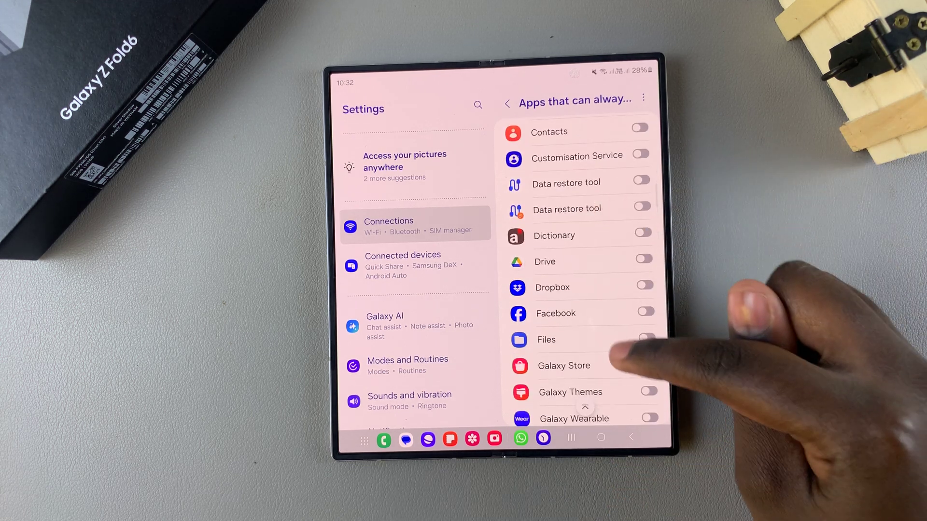
scroll(612, 355, "down", 1)
left_click(643, 227)
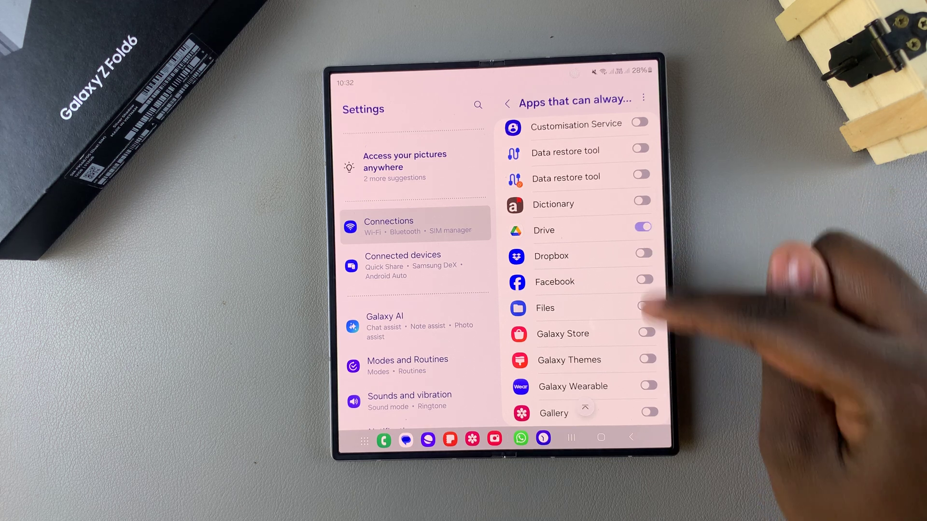
scroll(621, 300, "up", 5)
scroll(630, 299, "up", 5)
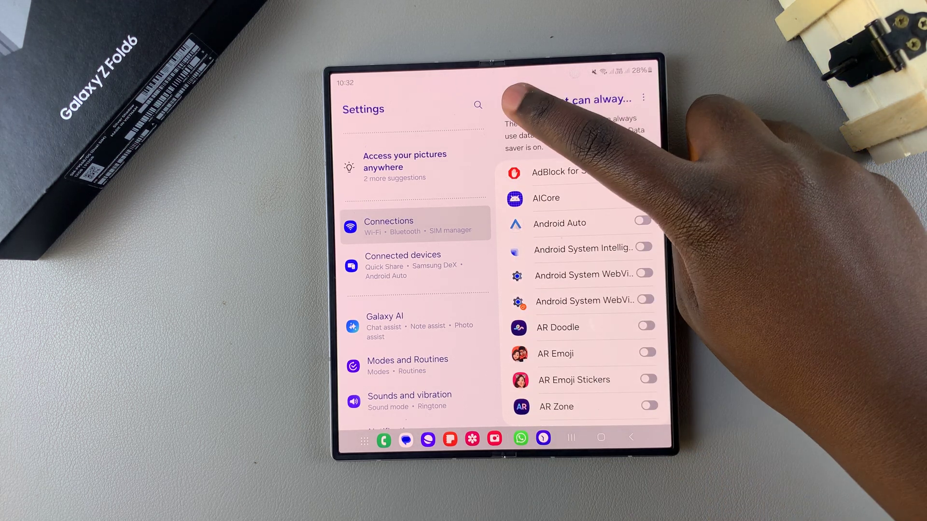
- Go back to the Data saver page, then swipe Settings away in Recents
left_click(507, 104)
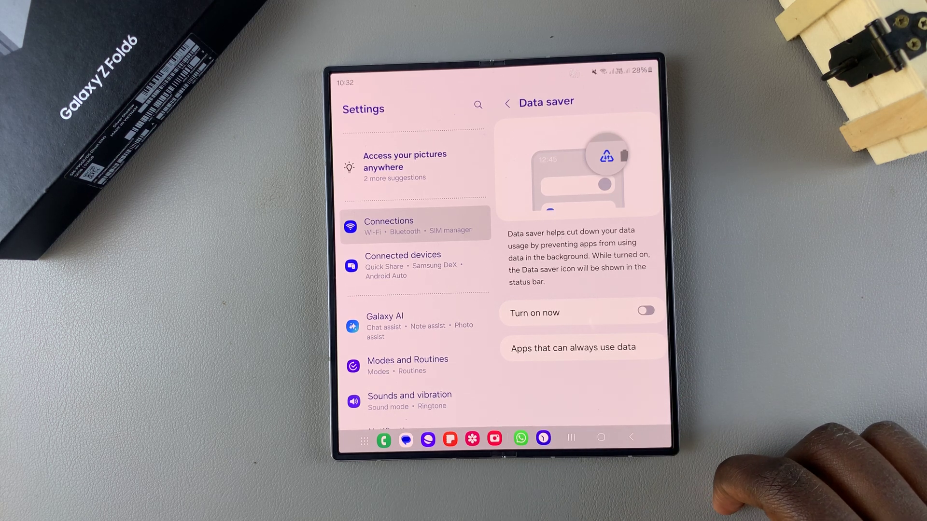
left_click(571, 437)
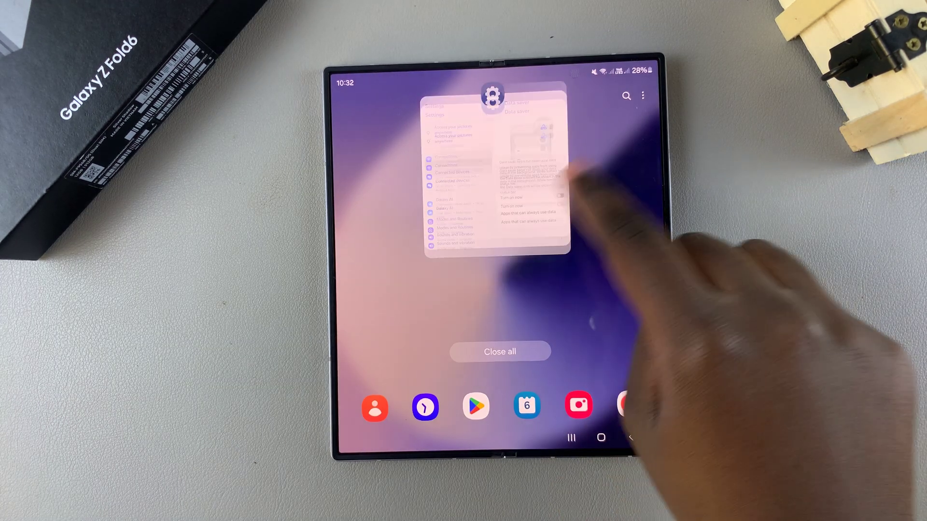
left_click_drag(551, 202, 550, 72)
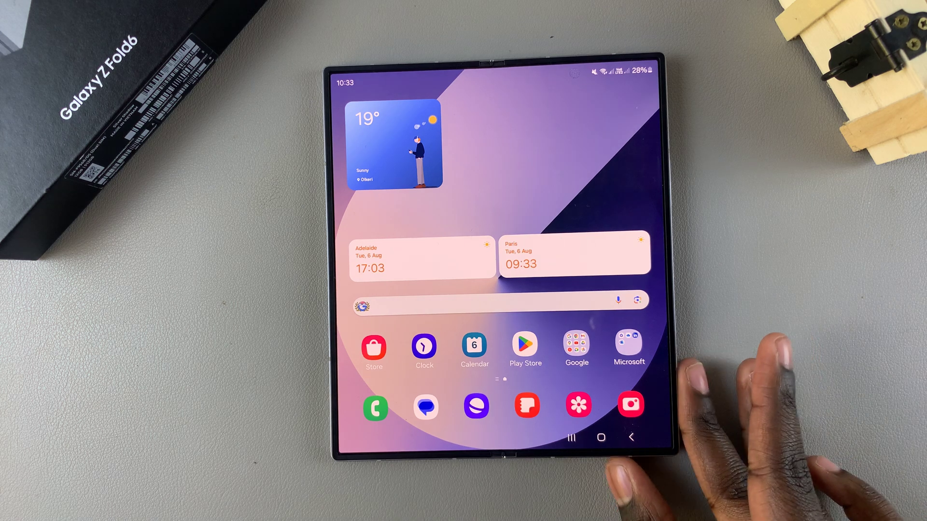